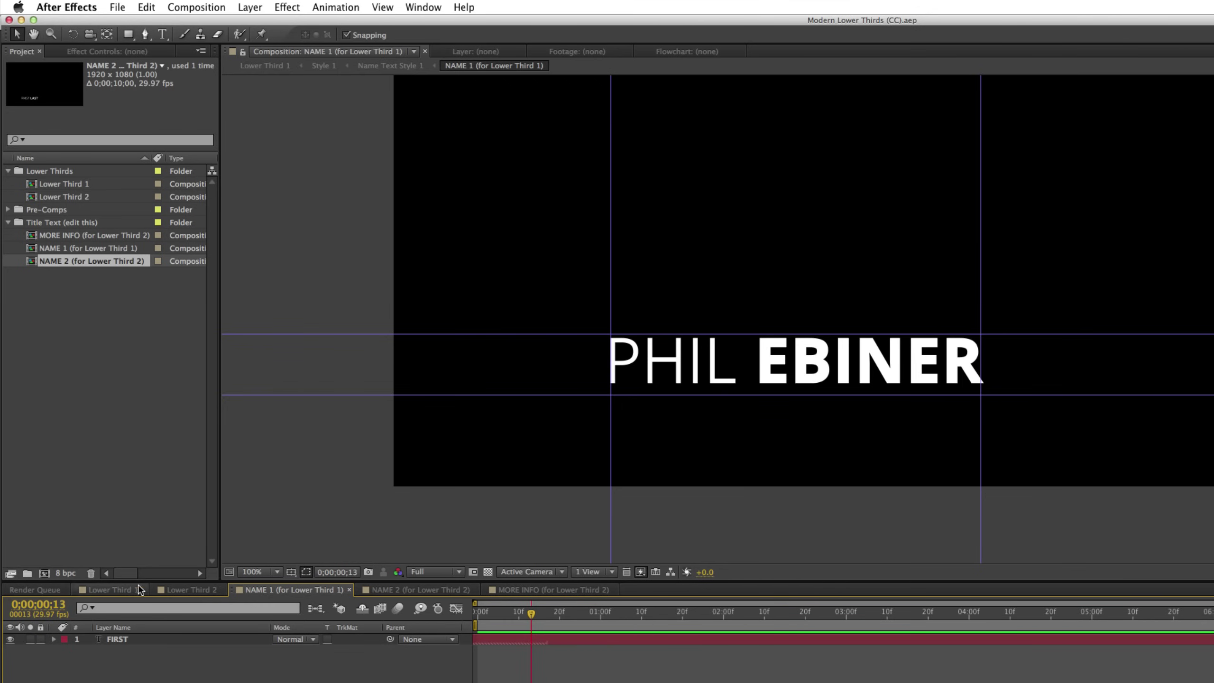
Switch to the Lower Third 1 comp, preview its animated name bar, and select it in the Project panel.
left_click(110, 589)
key("space")
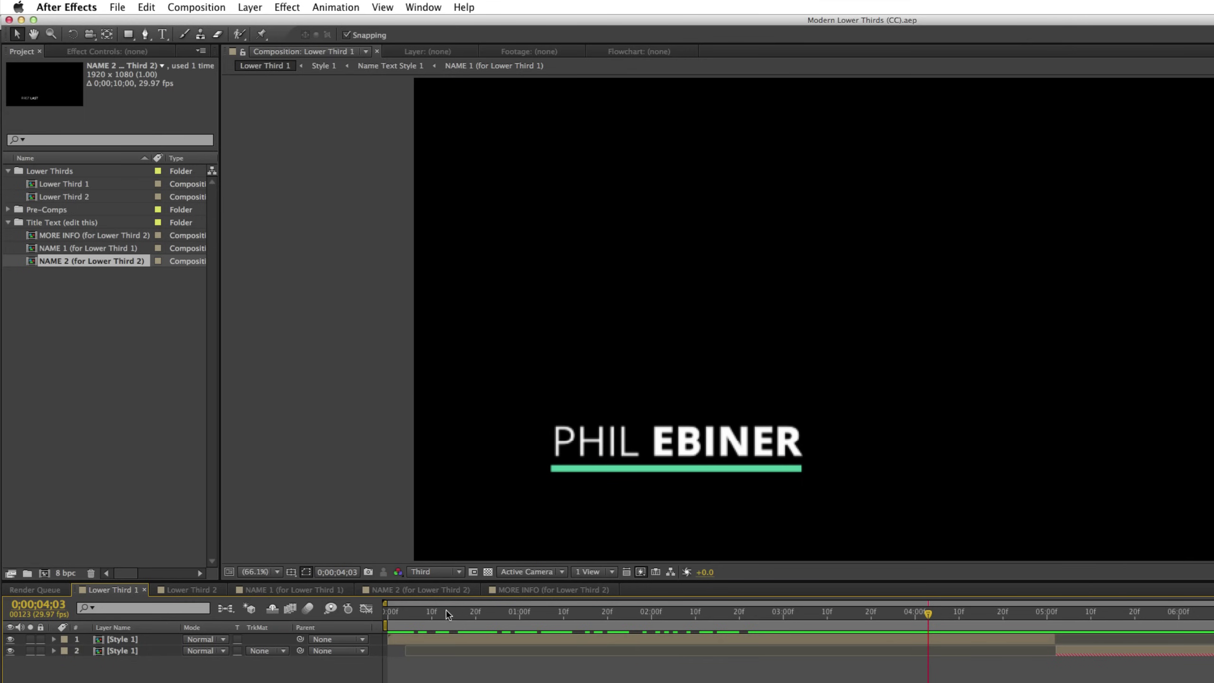
left_click(844, 612)
key("space")
left_click_drag(505, 624, 827, 617)
left_click(63, 184)
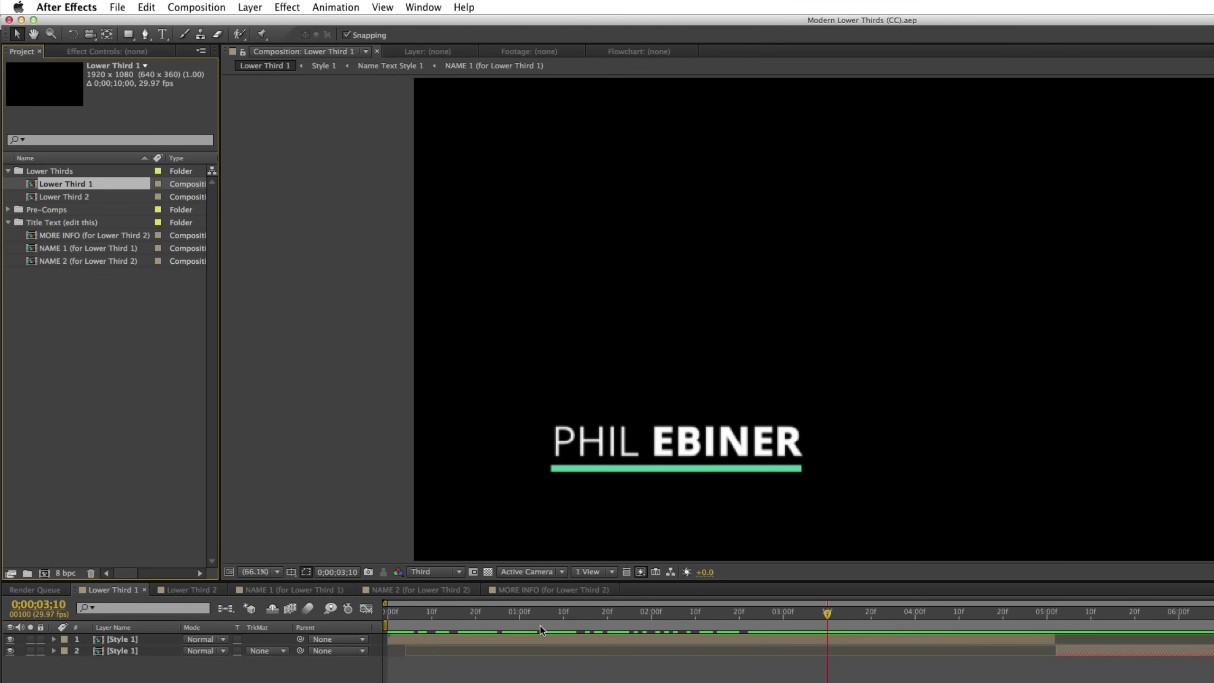
key("KP_0")
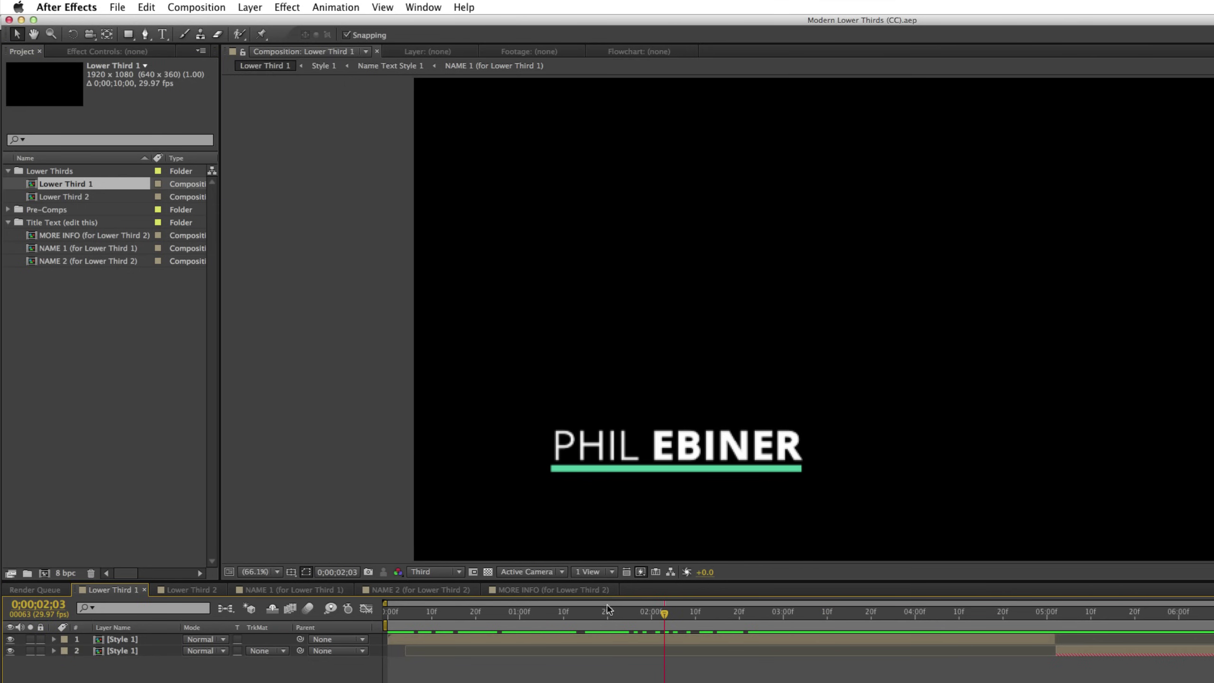
Collect files for selected comps only with Reduce Project on, saving Modern Lower Thirds (CC) to the Desktop.
left_click(117, 6)
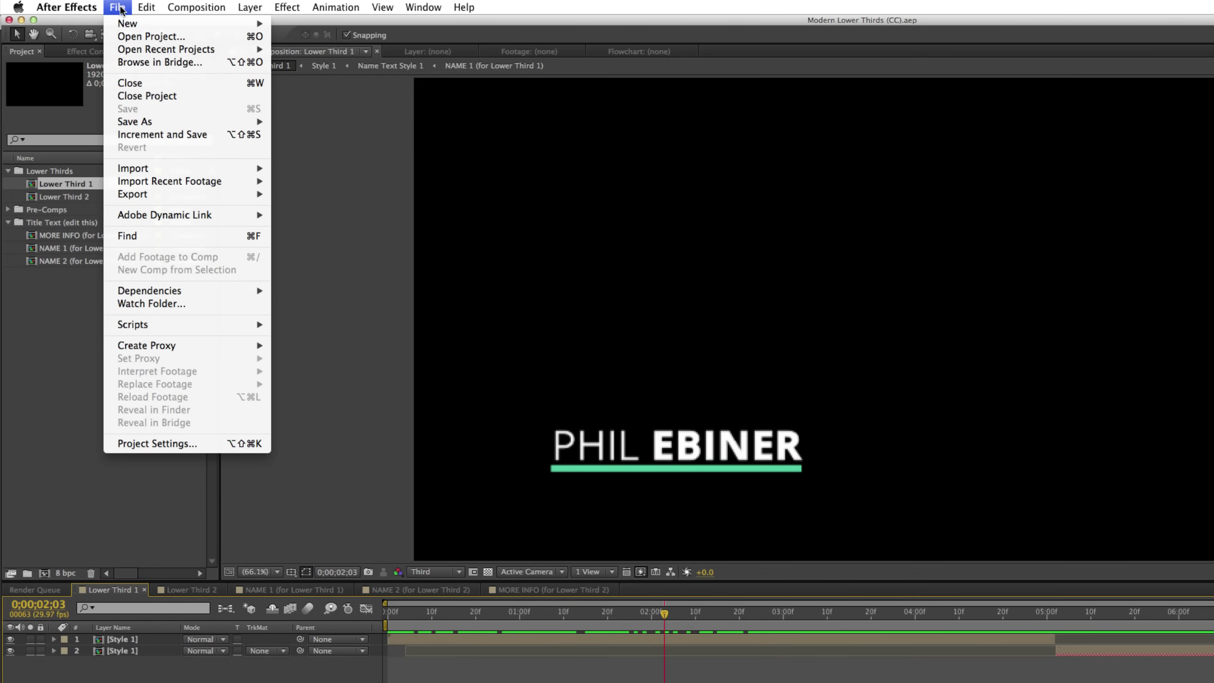
mouse_move(176, 286)
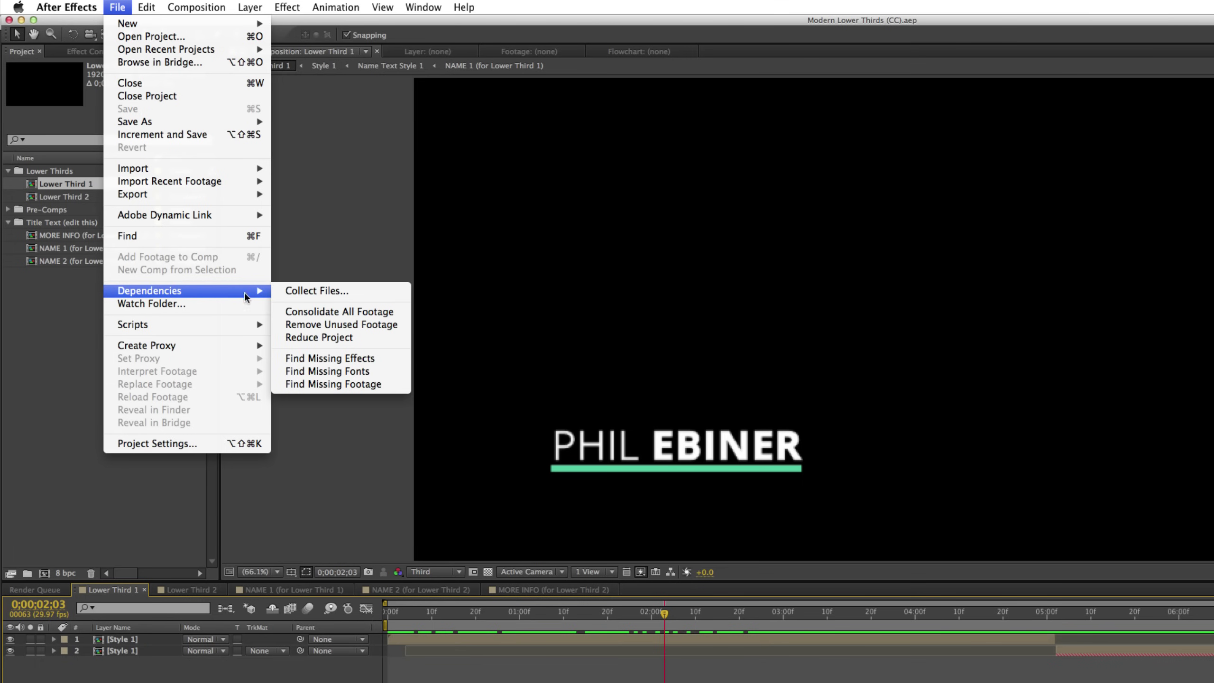
left_click(306, 290)
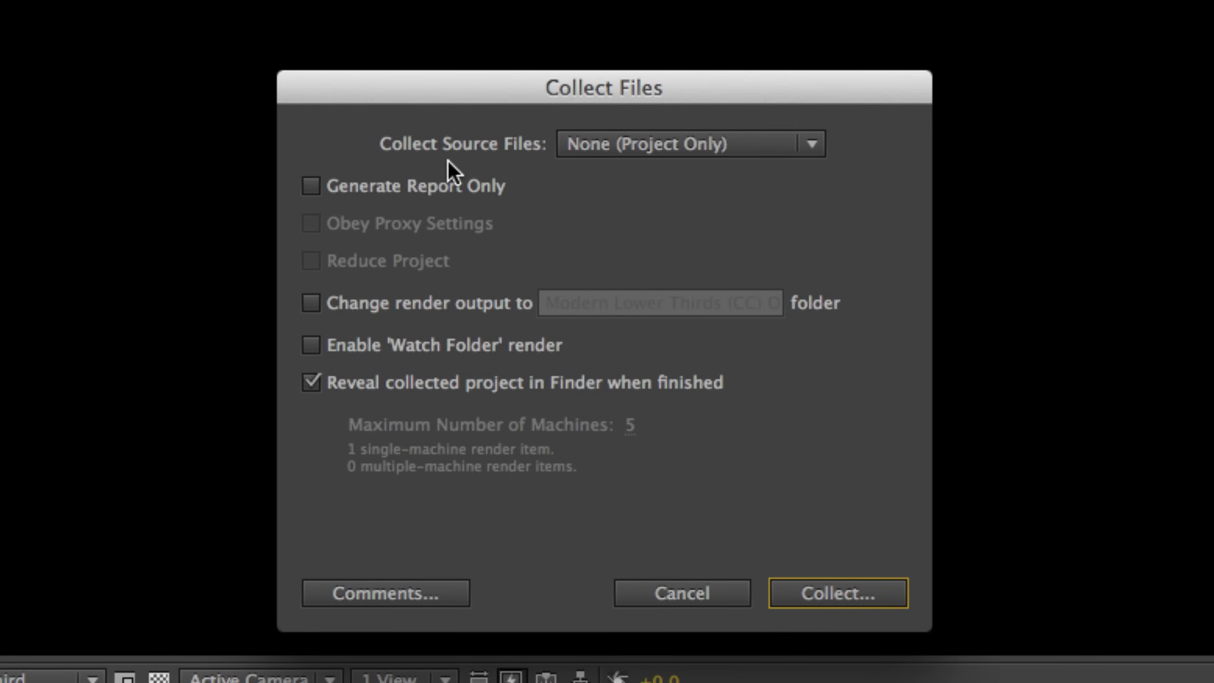
left_click(648, 148)
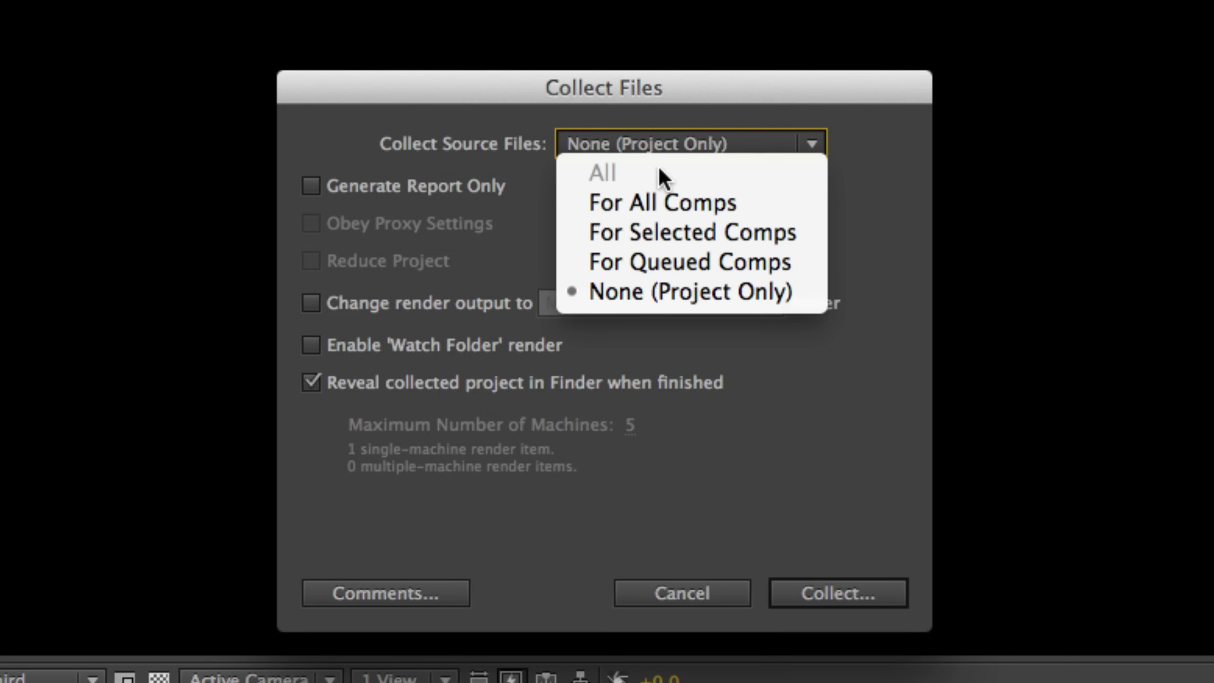
left_click(689, 239)
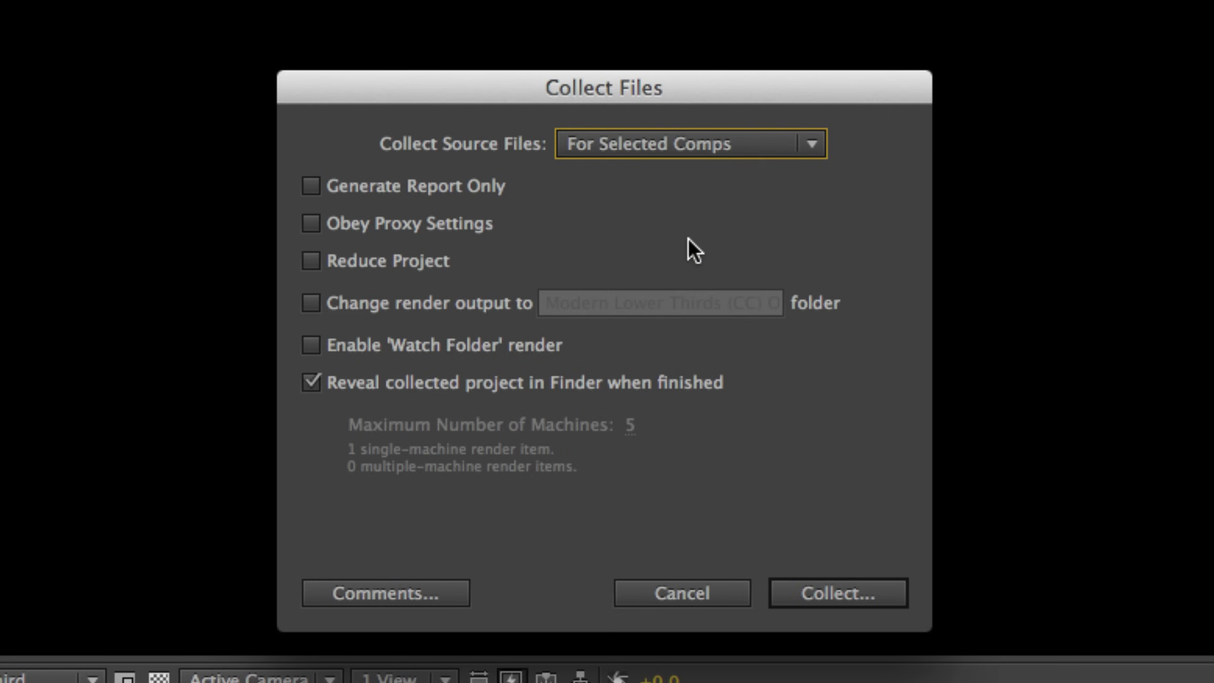
left_click(306, 261)
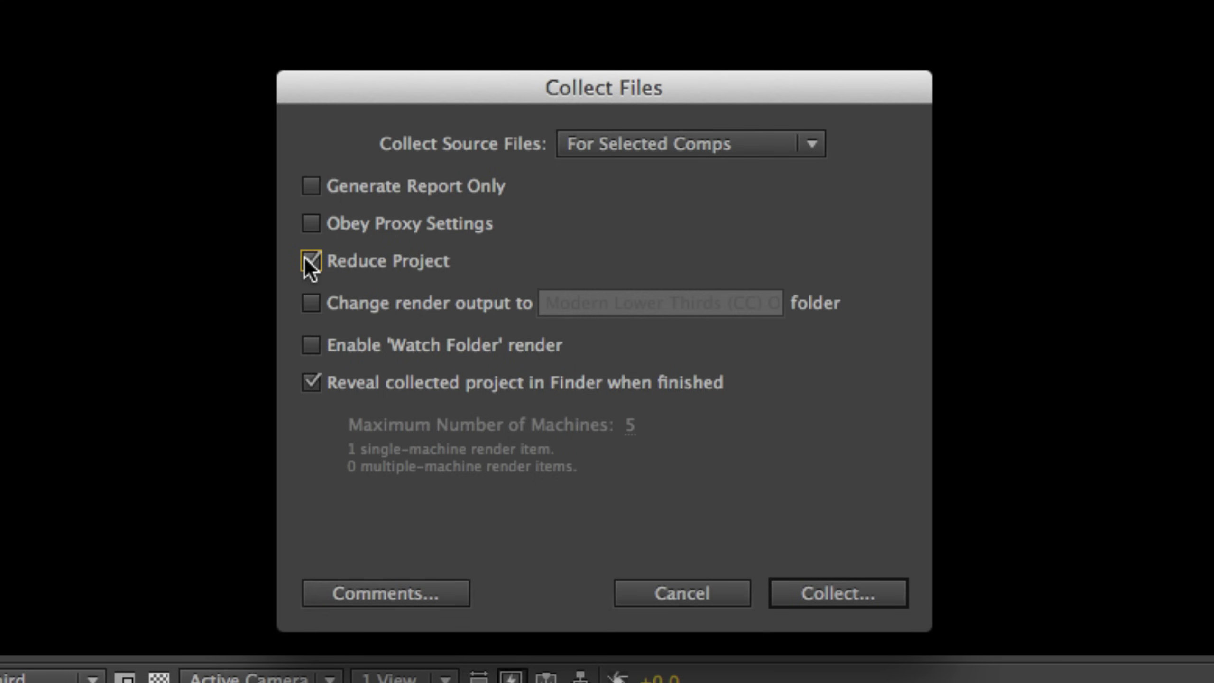
left_click(842, 586)
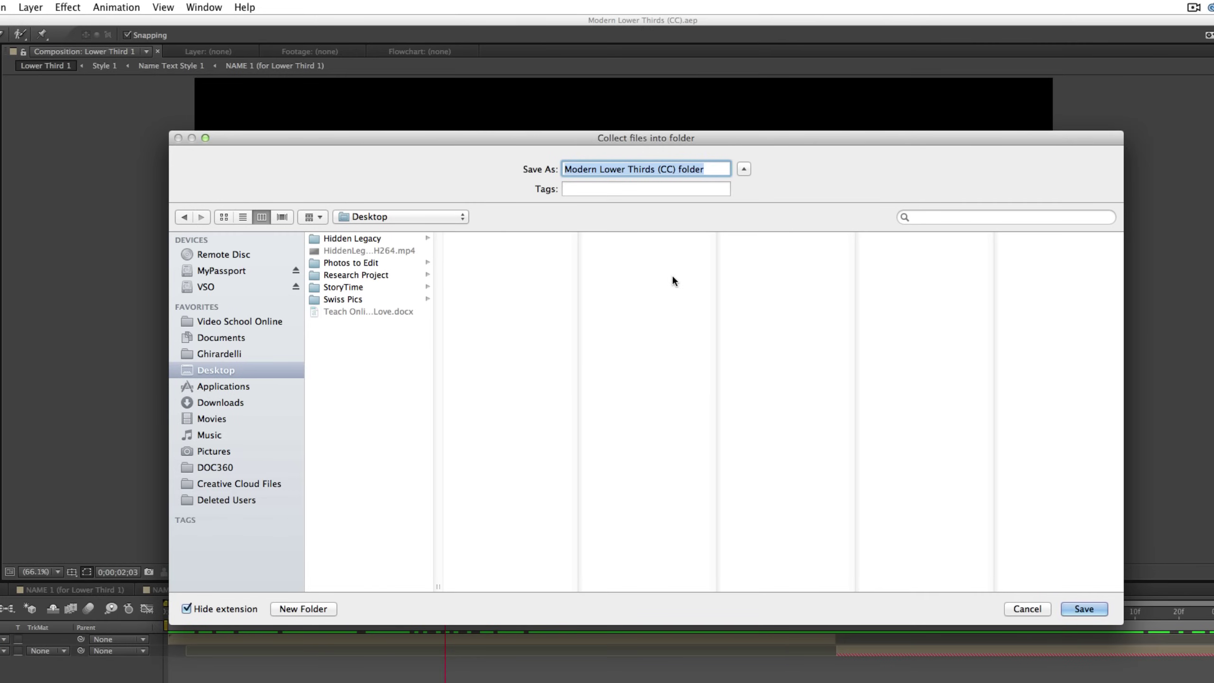
left_click(621, 169)
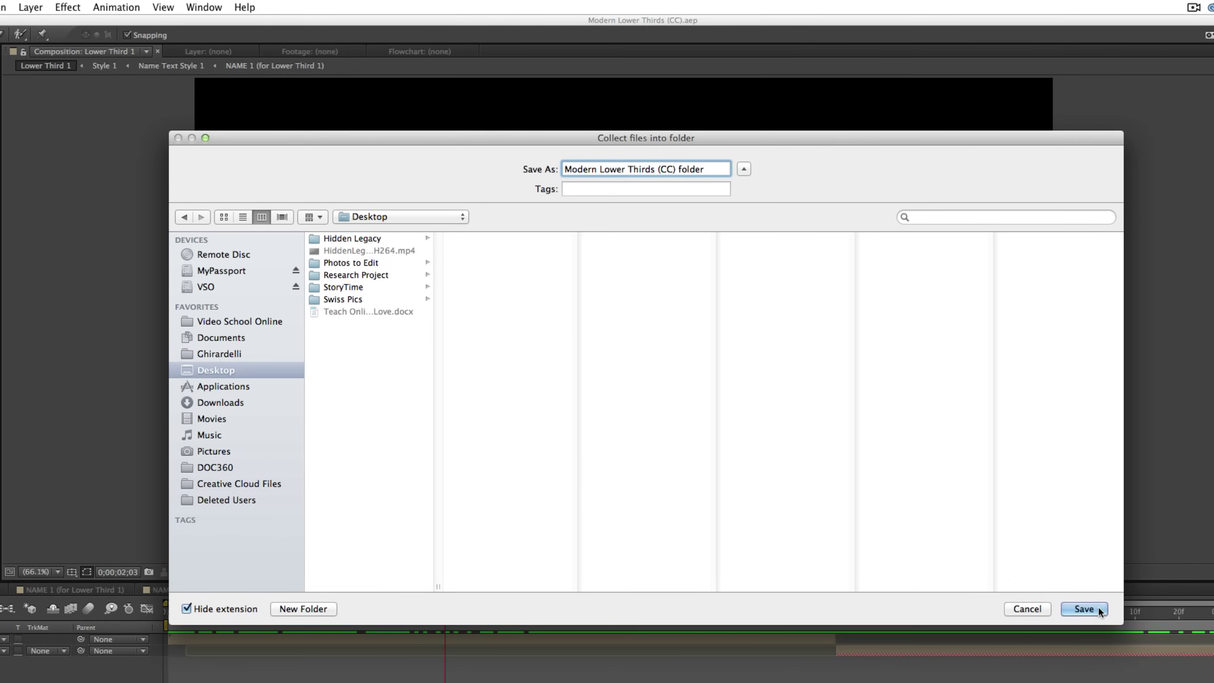
left_click(1083, 608)
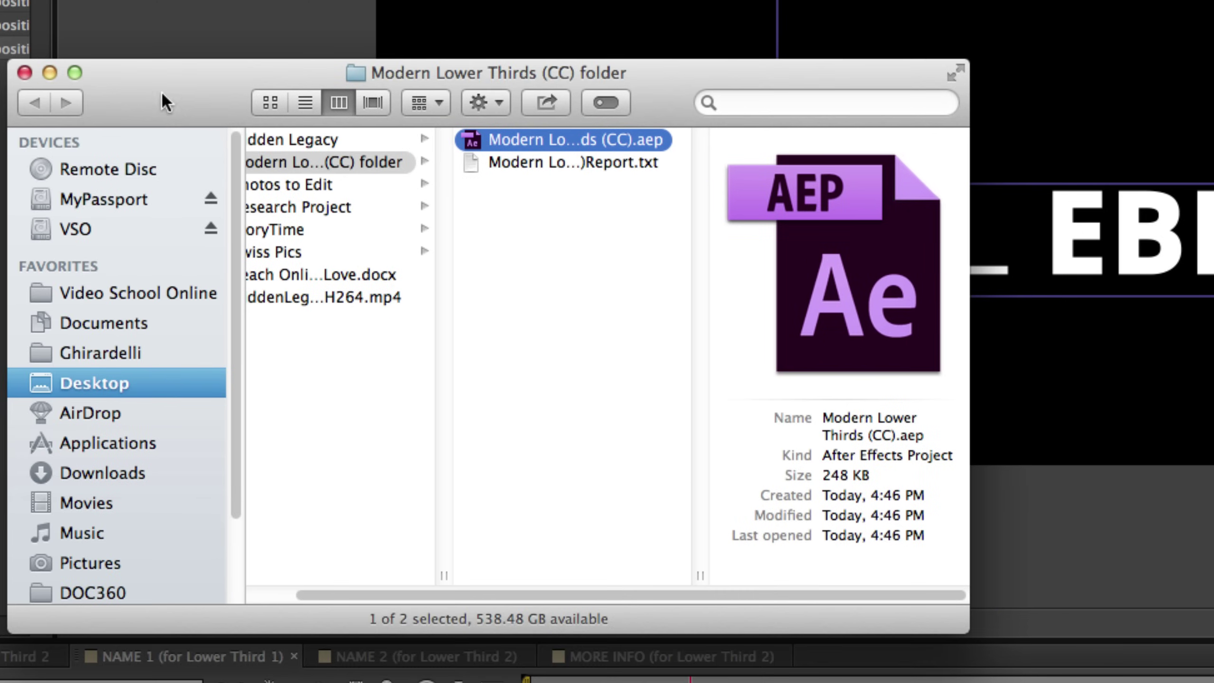
Enlarge Finder and widen its columns to show Modern Lower Thirds (CC).aep and its Report.txt in full.
left_click_drag(968, 637, 1212, 680)
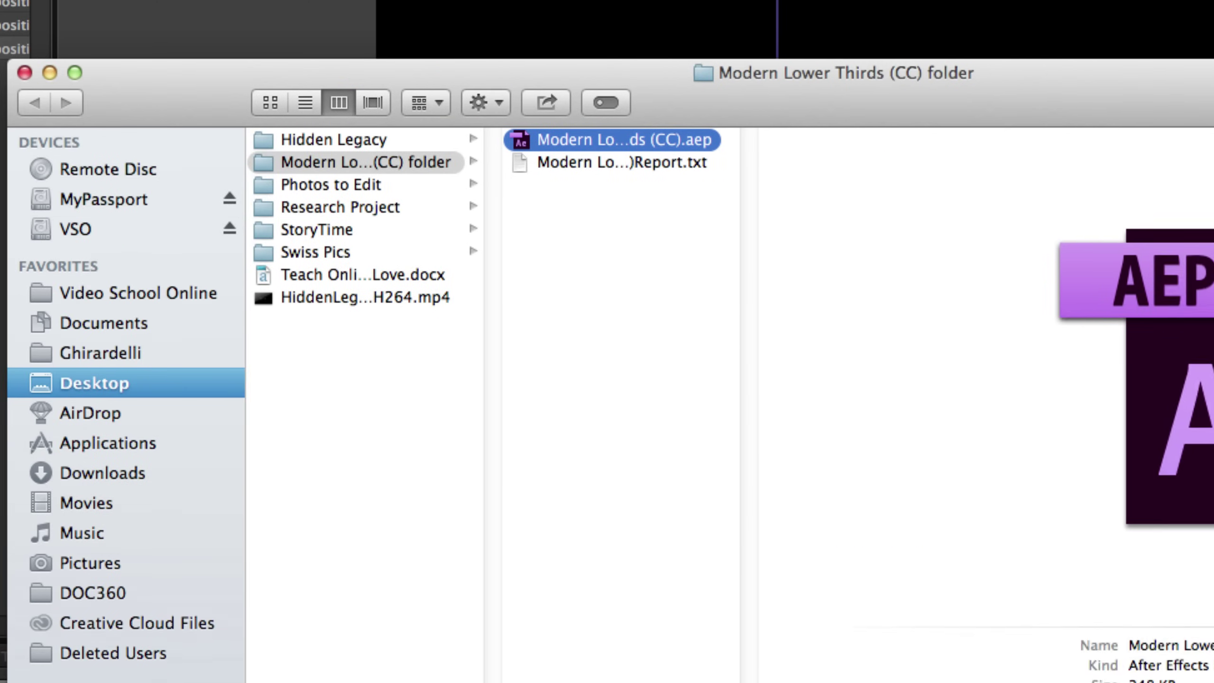
left_click(356, 163)
left_click(356, 186)
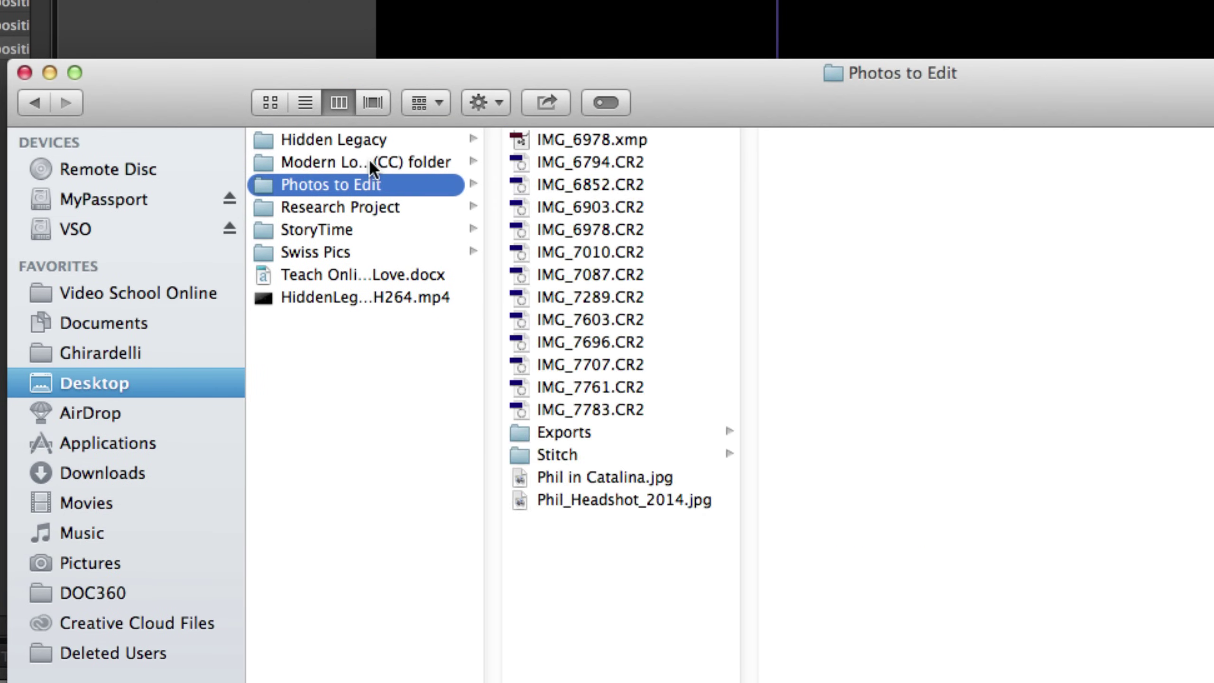
left_click(368, 161)
double_click(493, 679)
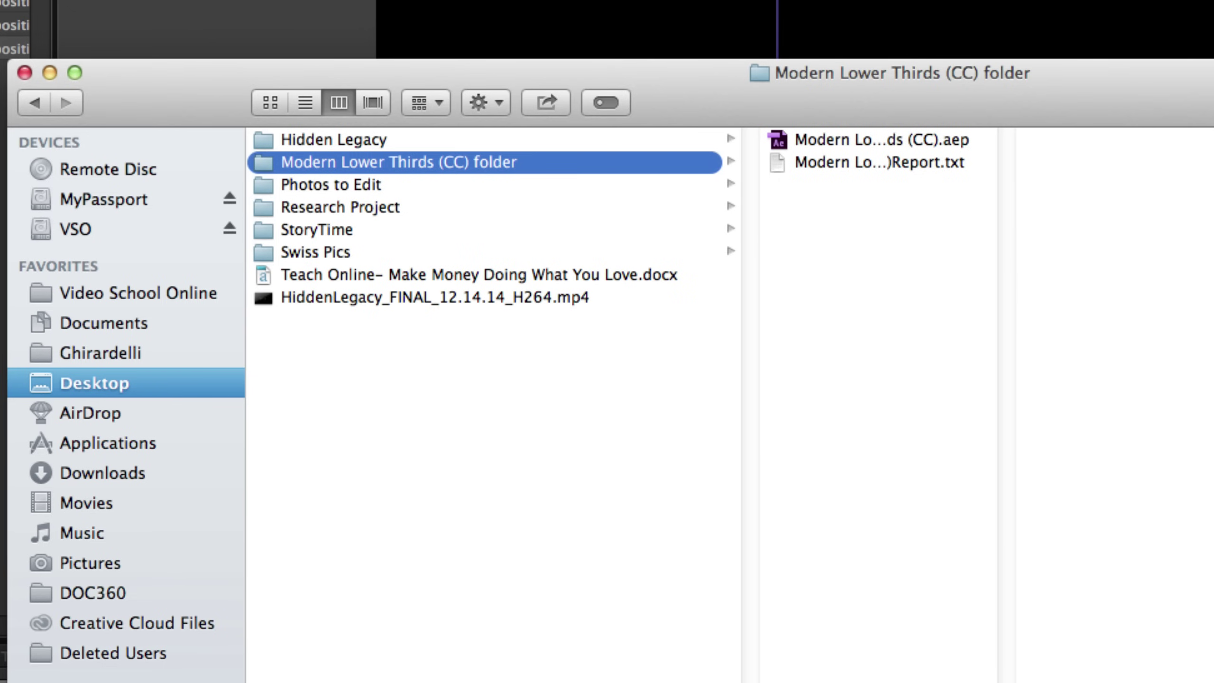
double_click(1007, 678)
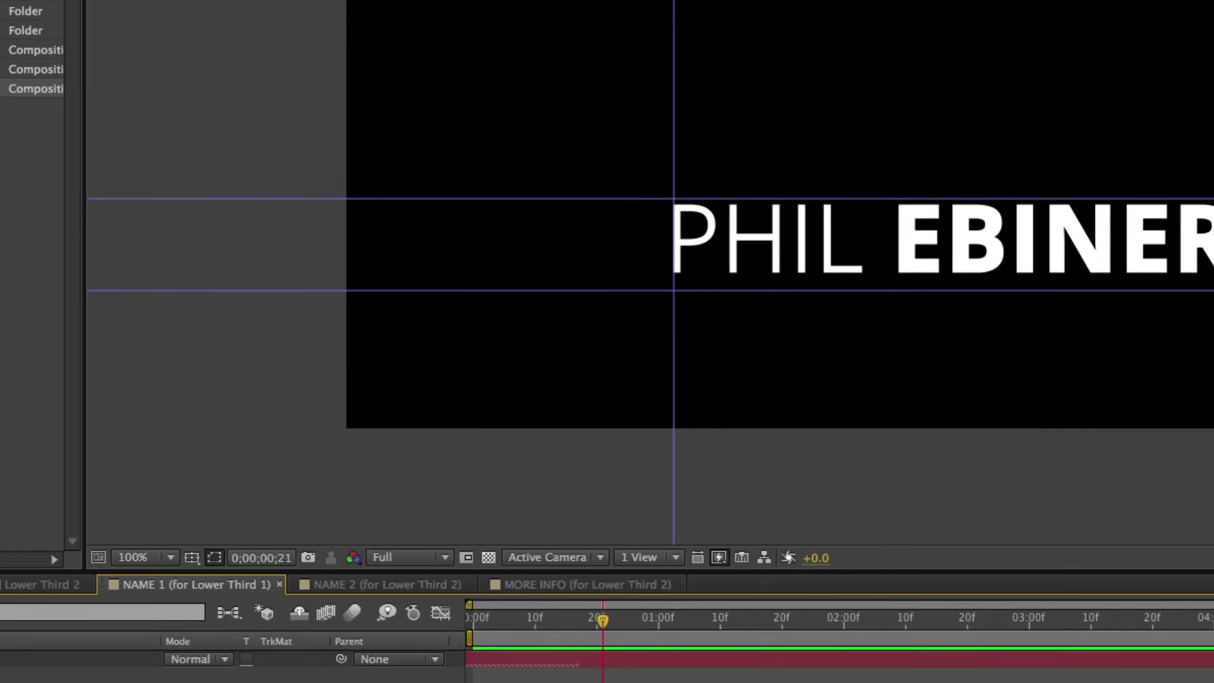
Start a new empty After Effects project.
left_click(81, 5)
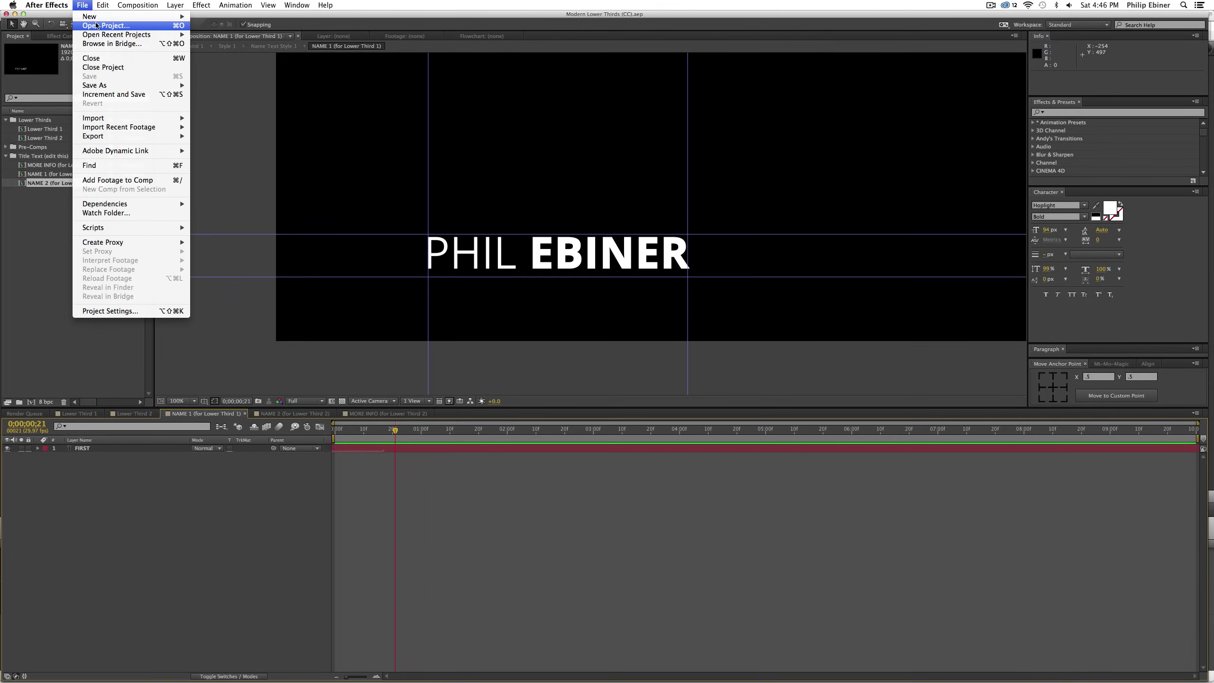
mouse_move(96, 16)
left_click(215, 16)
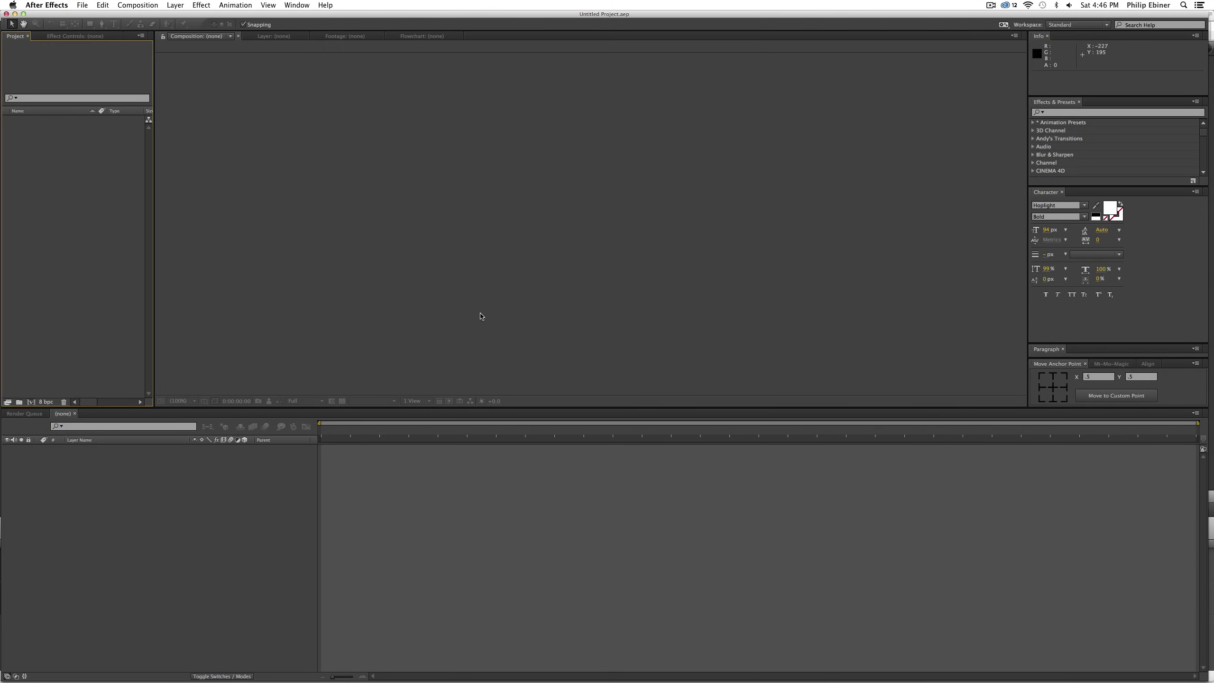
key("super+Tab")
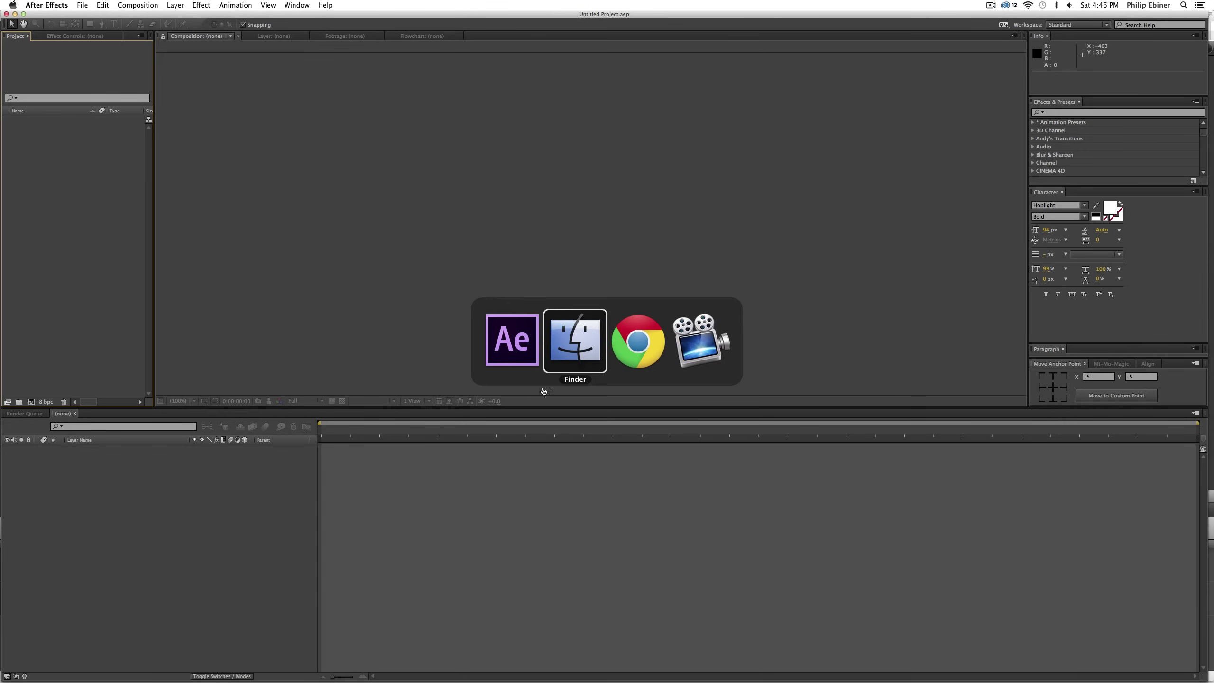
Import Modern Lower Thirds (CC).aep from its Desktop folder through Import > File.
right_click(68, 279)
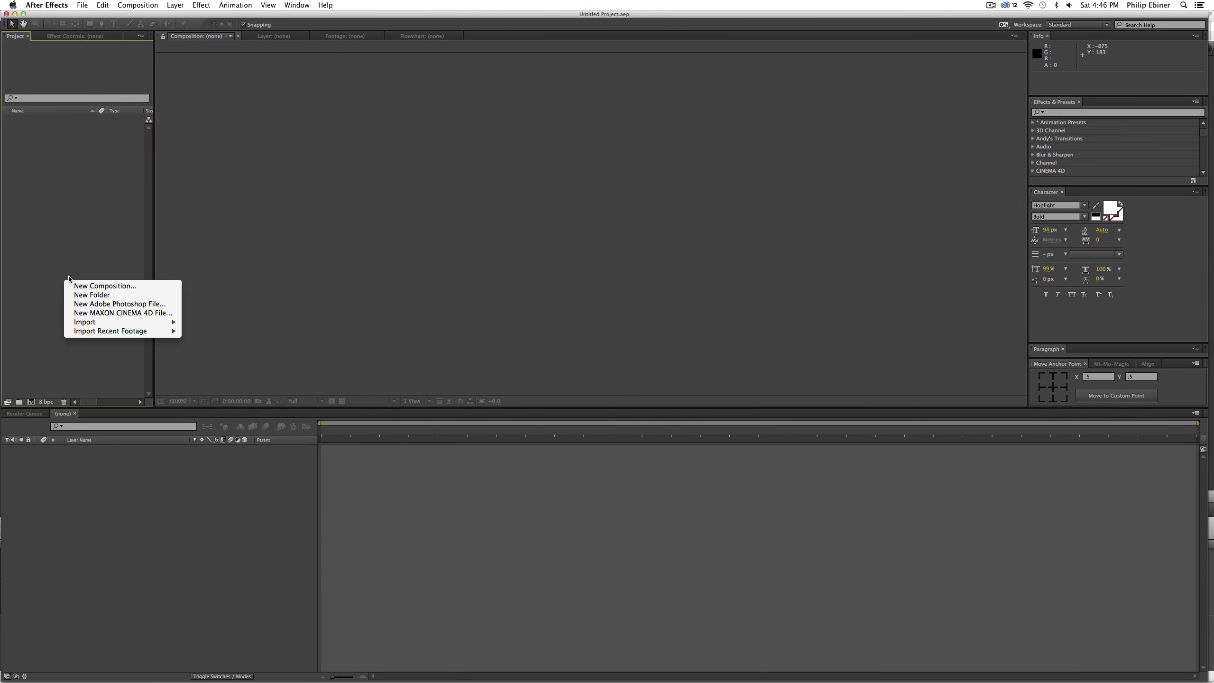
left_click(79, 236)
right_click(61, 240)
mouse_move(92, 285)
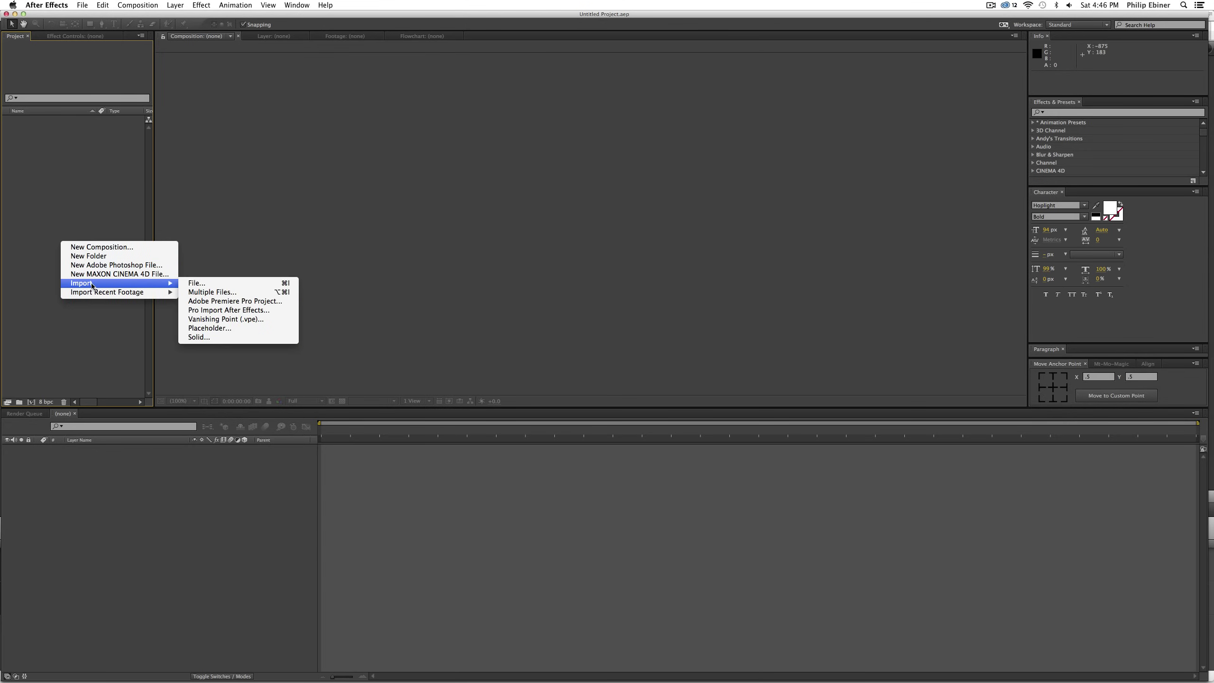
left_click(205, 283)
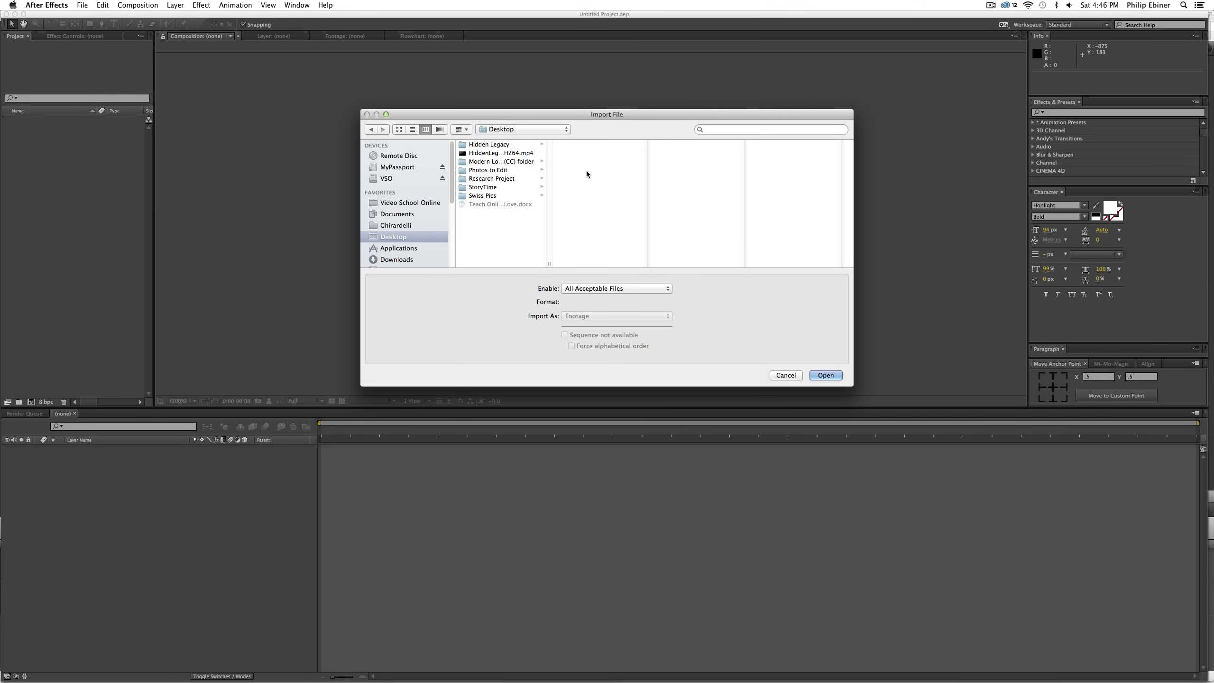
left_click(82, 5)
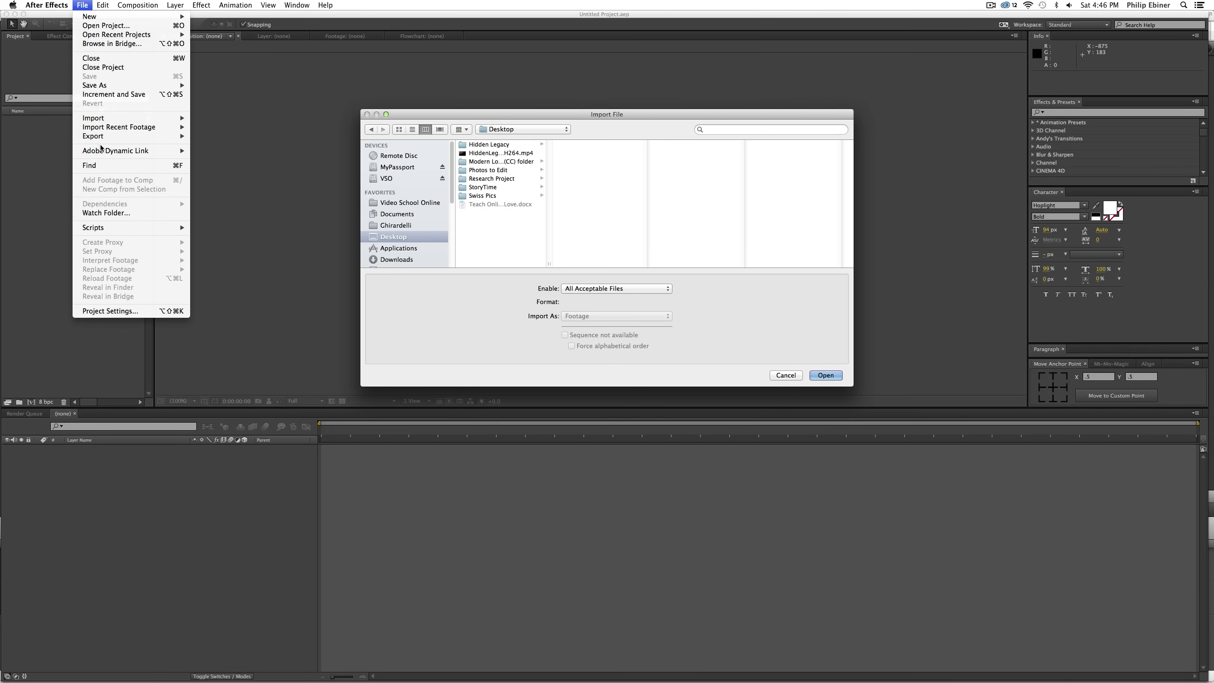
left_click(766, 237)
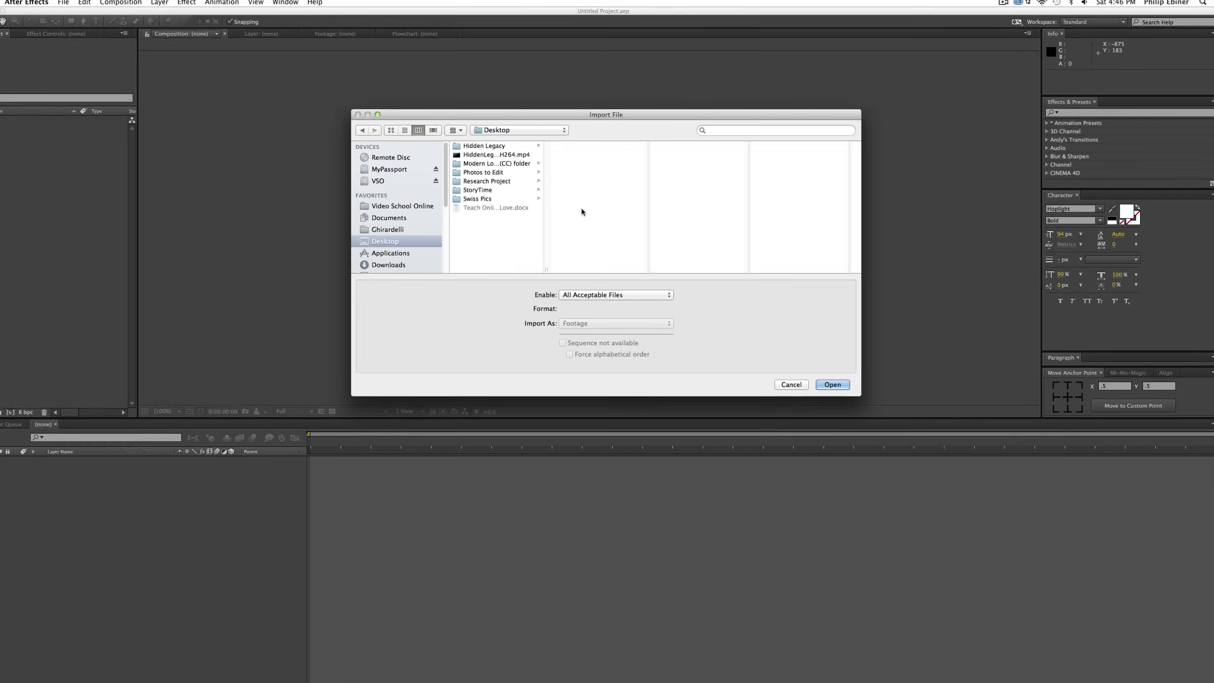
left_click(485, 162)
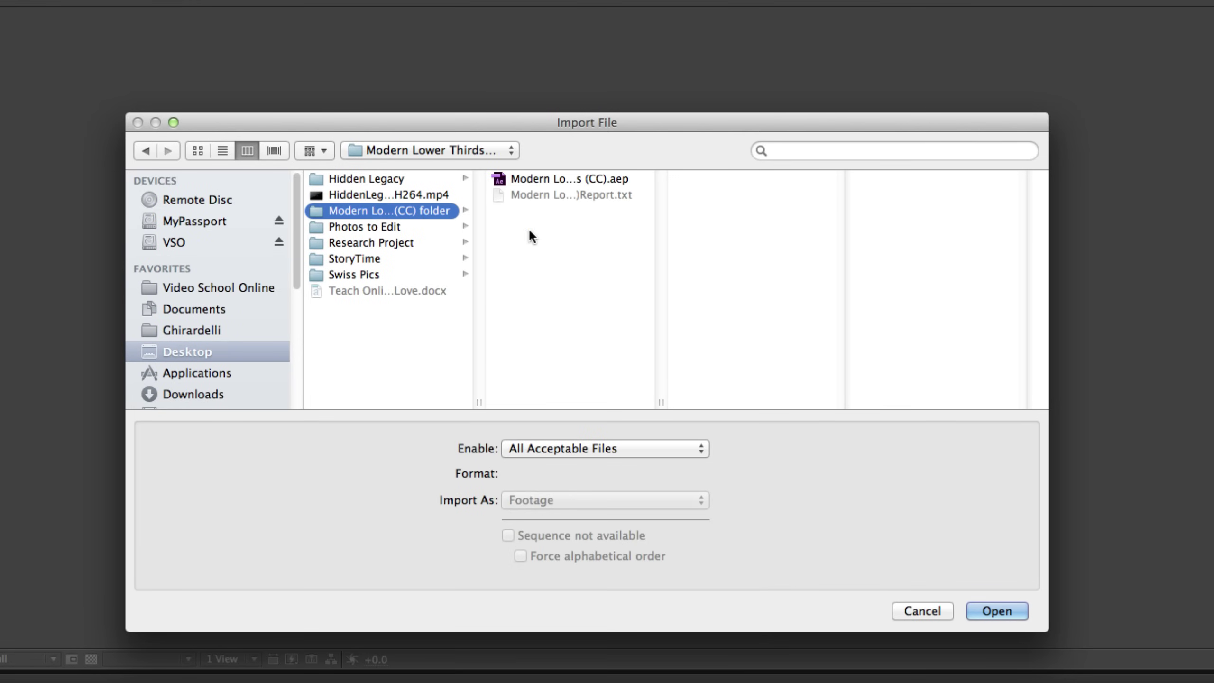
left_click_drag(479, 401, 512, 381)
left_click(598, 178)
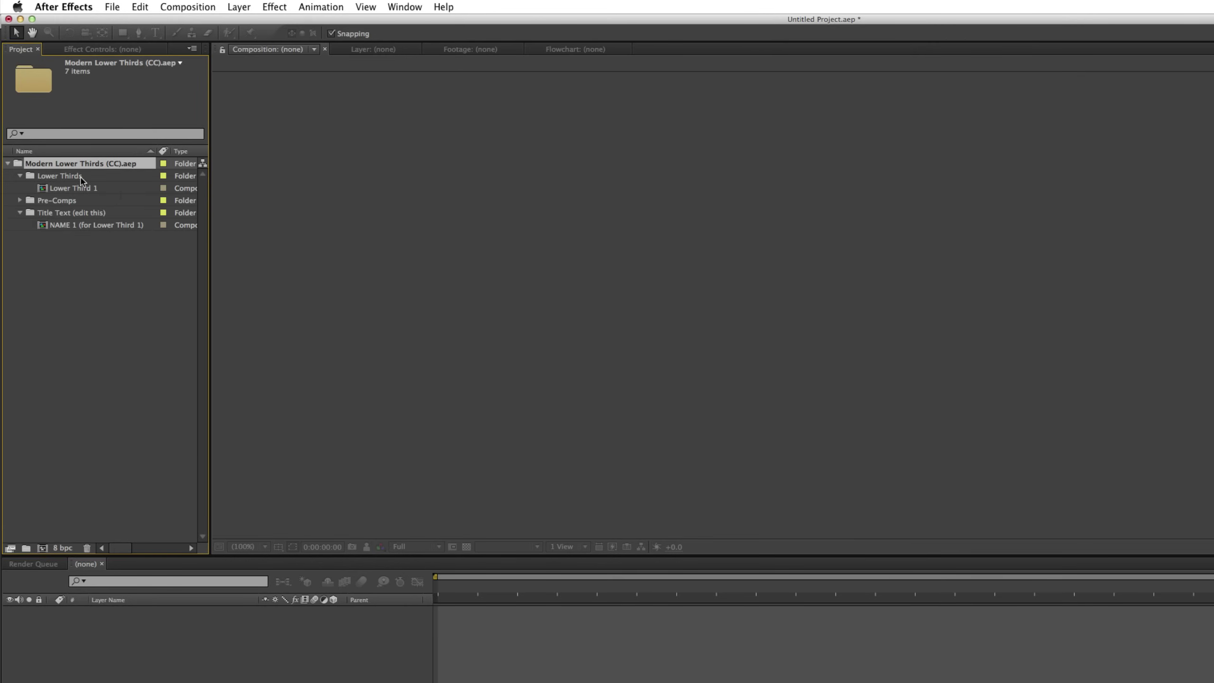
Open the NAME 1 (for Lower Third 1) comp at a frame where the name is visible.
left_click_drag(210, 213, 323, 213)
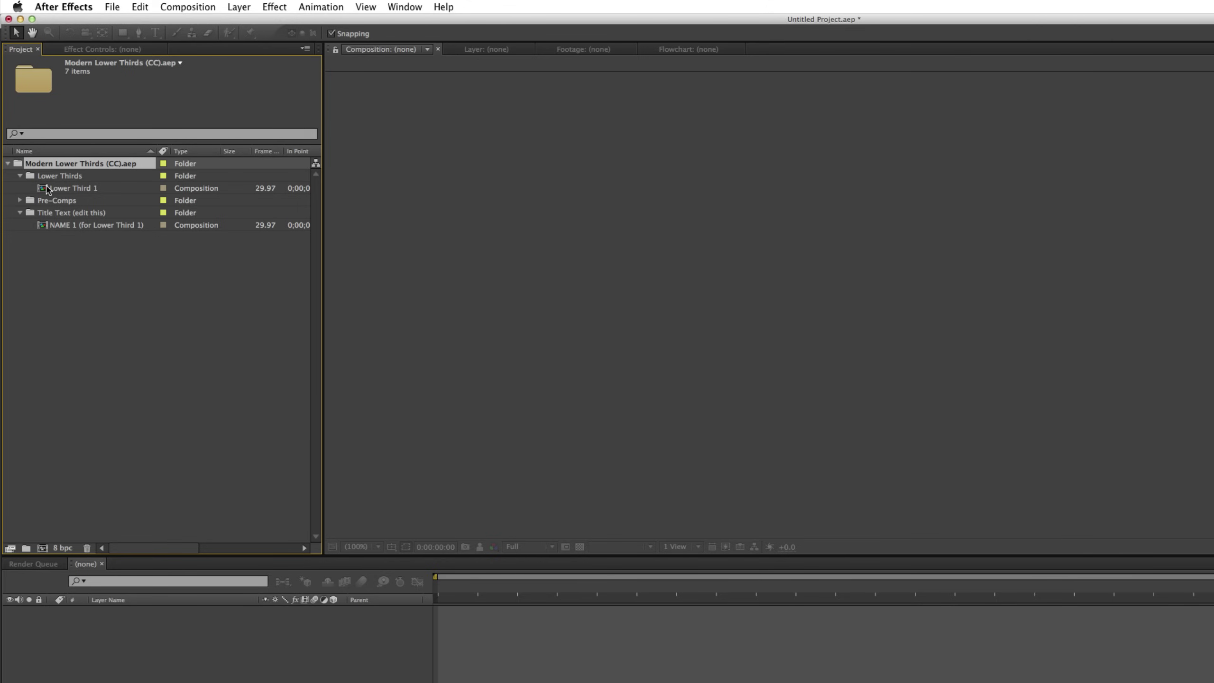
double_click(46, 189)
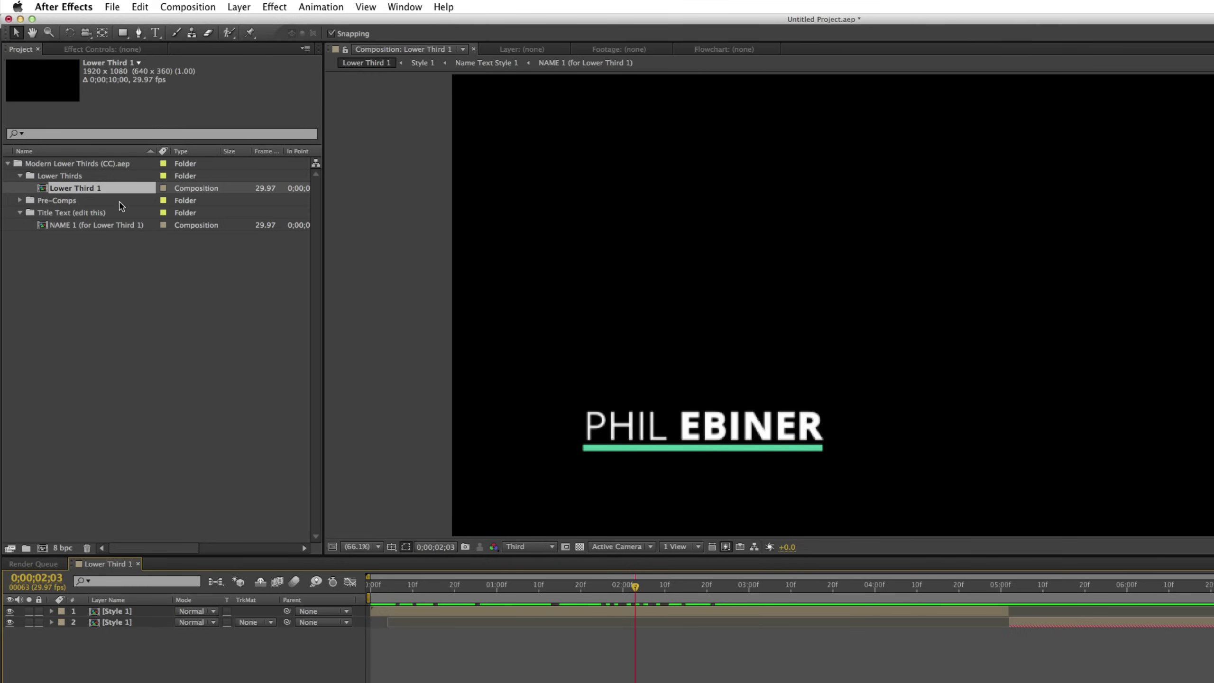
double_click(68, 225)
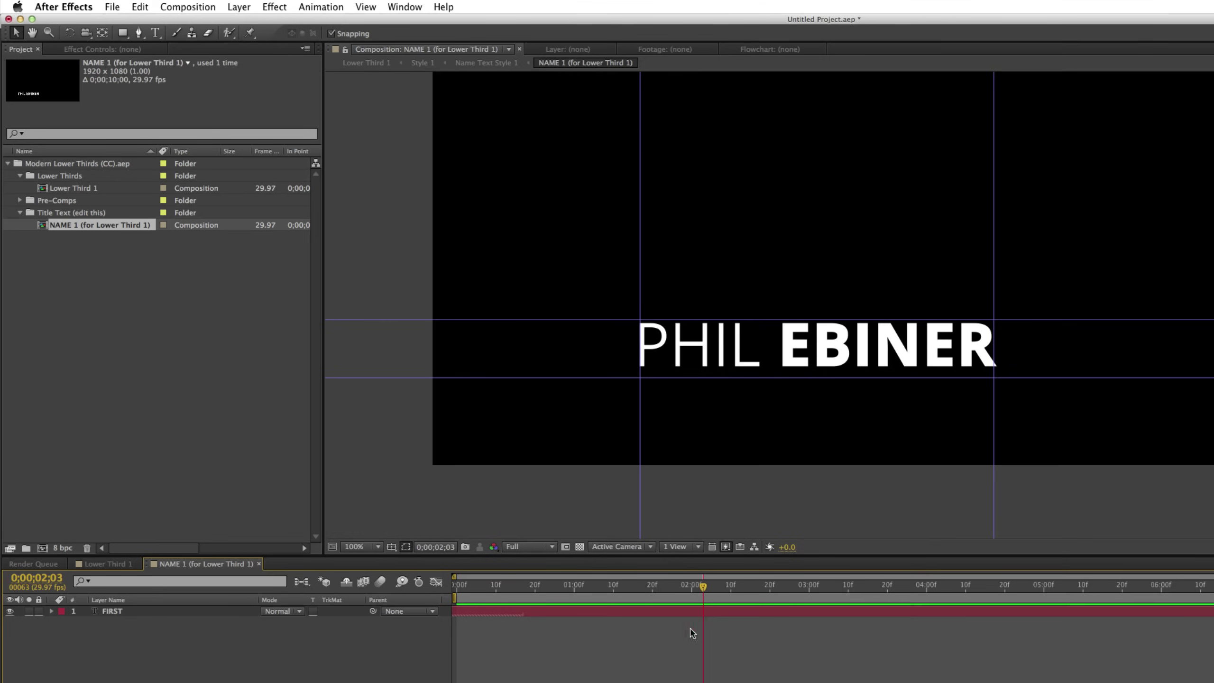
left_click_drag(592, 586, 789, 586)
Replace the name text with FIRST NAME and return to the Lower Third 1 comp.
double_click(673, 337)
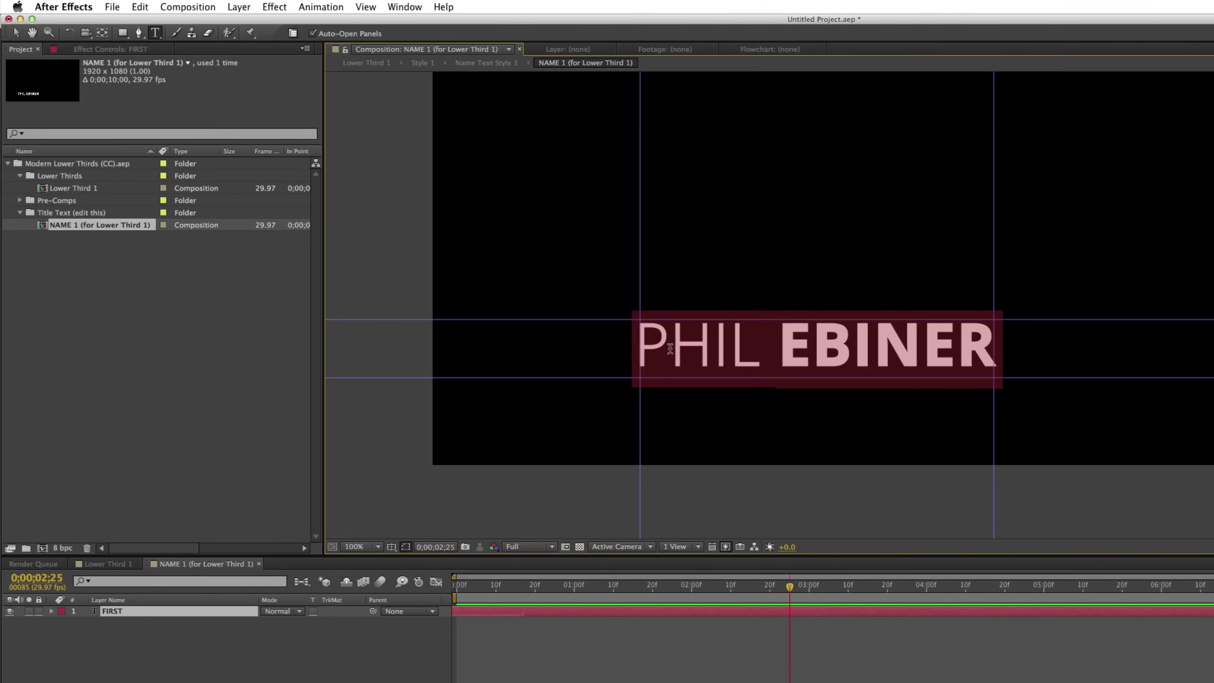
left_click(674, 337)
double_click(673, 337)
type("FIRST")
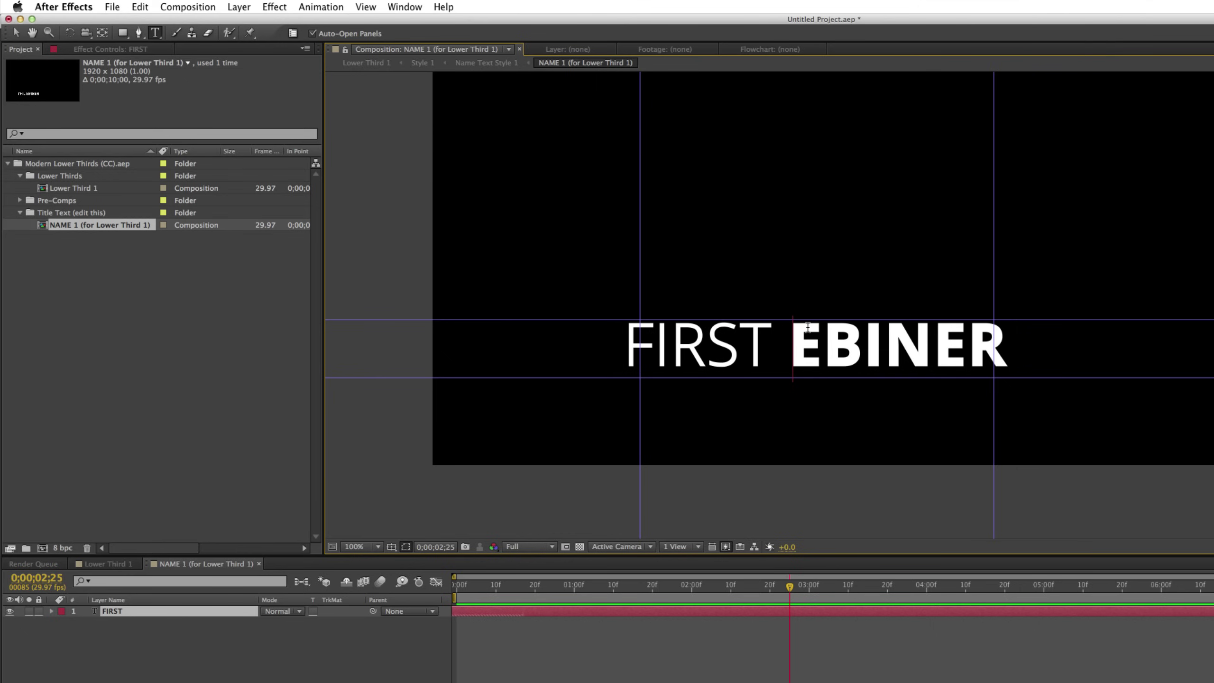
left_click_drag(808, 327, 1160, 409)
key("BackSpace")
key("BackSpace")
type("NAME")
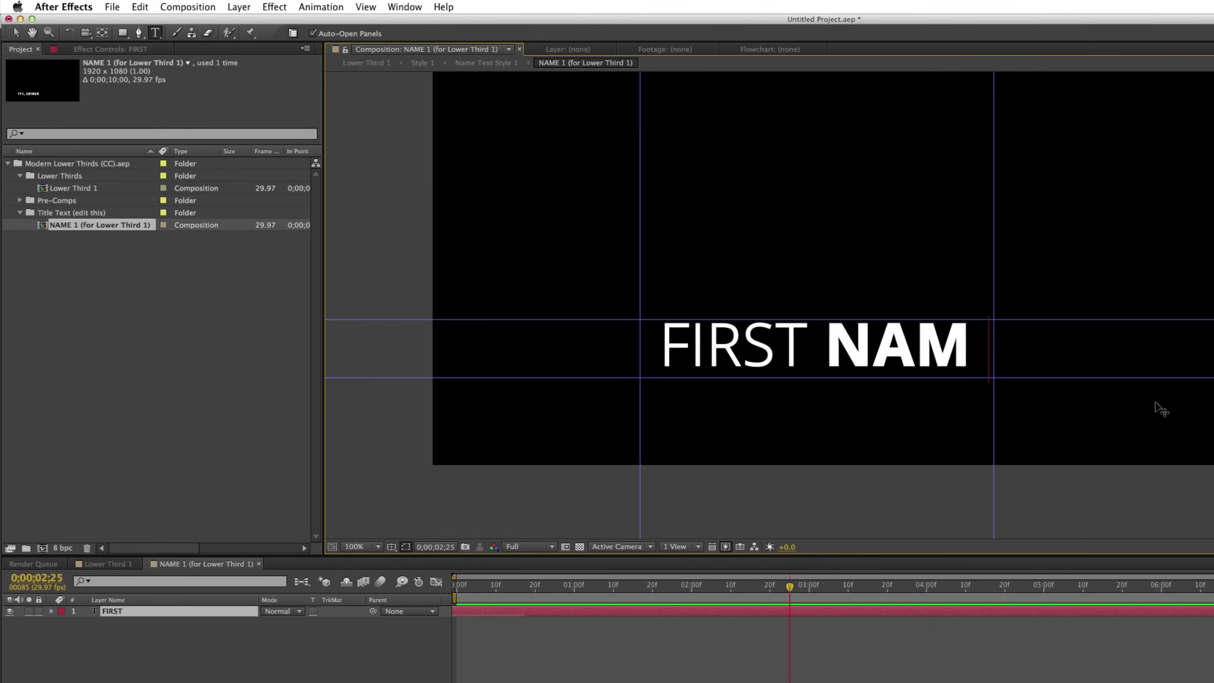
left_click(1092, 650)
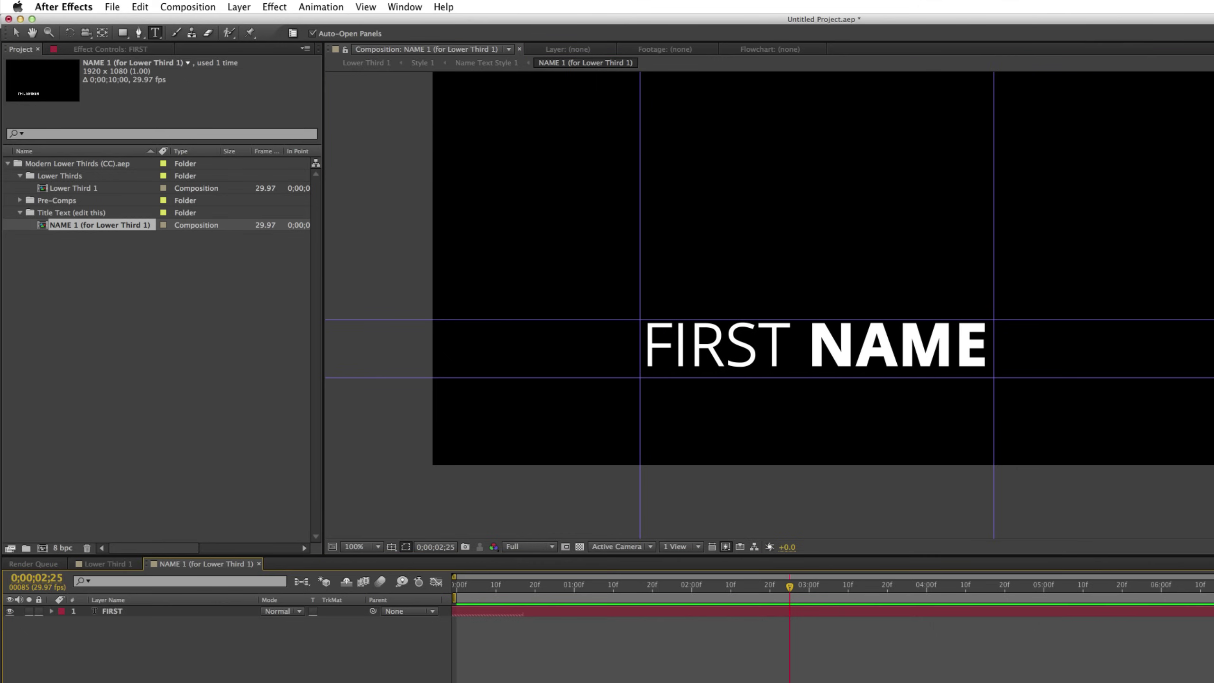
left_click(106, 565)
key("space")
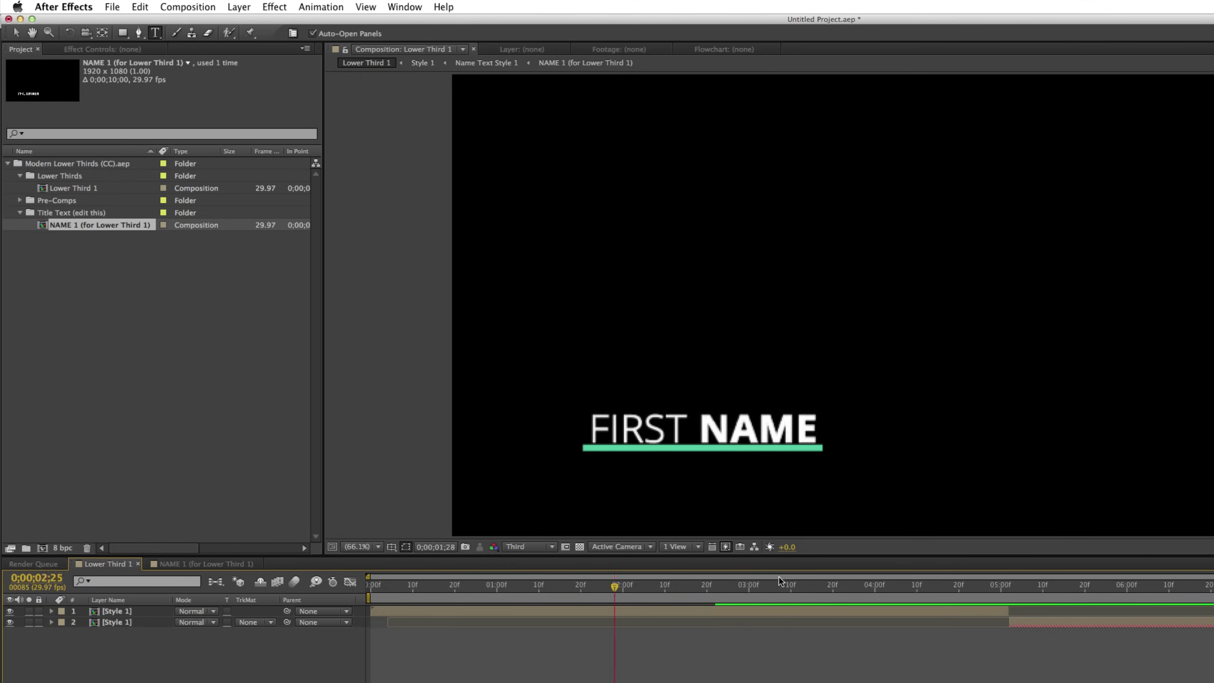